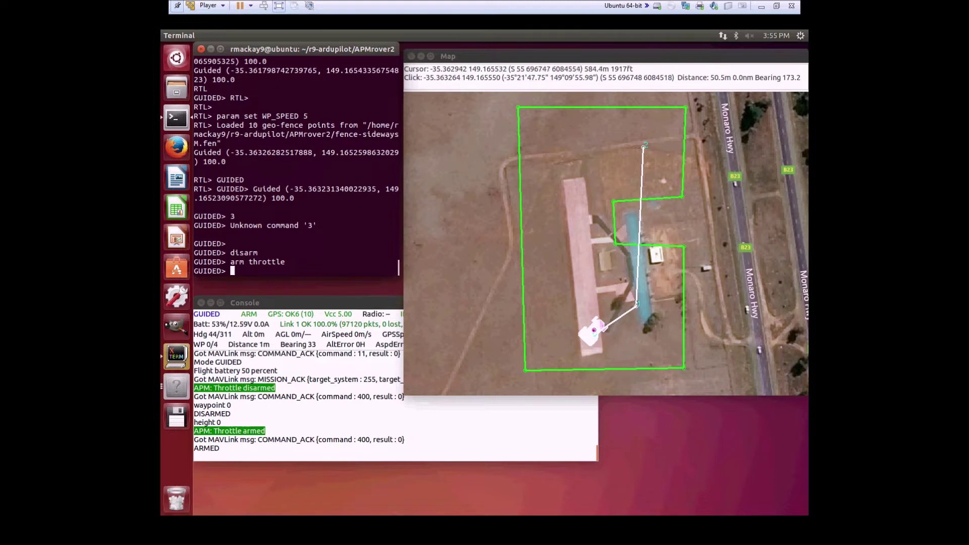
Clear the MAVProxy command line to get a fresh, empty prompt
{"action": "key", "text": "Return"}
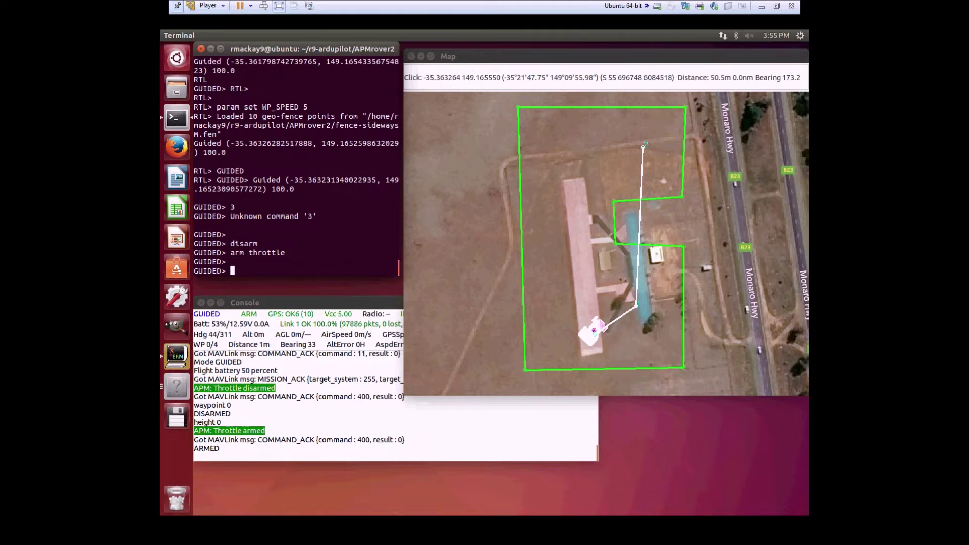
Run the AUTO mission, list OA* parameters showing OA_ENABLE 1, then switch back to GUIDED
{"action": "key", "text": "Return"}
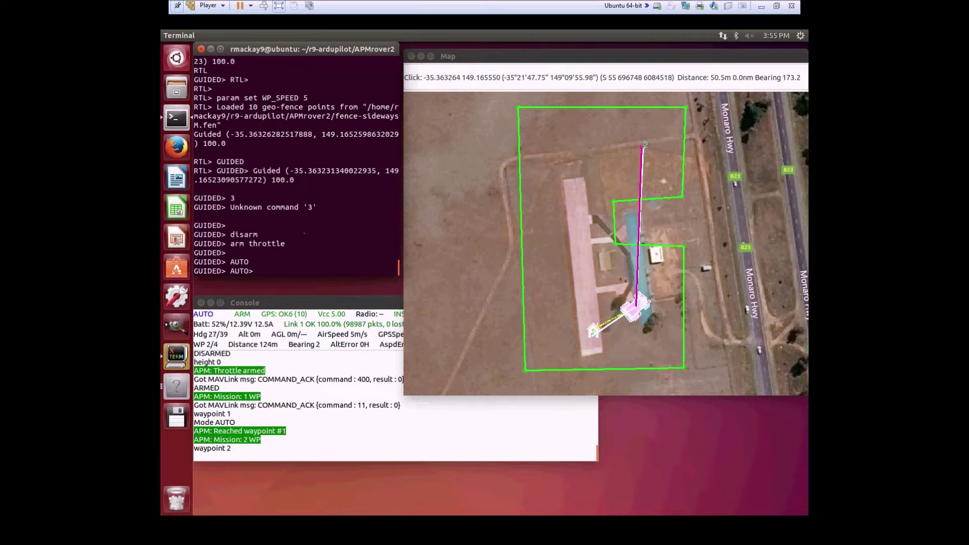
{"action": "type", "text": "param show "}
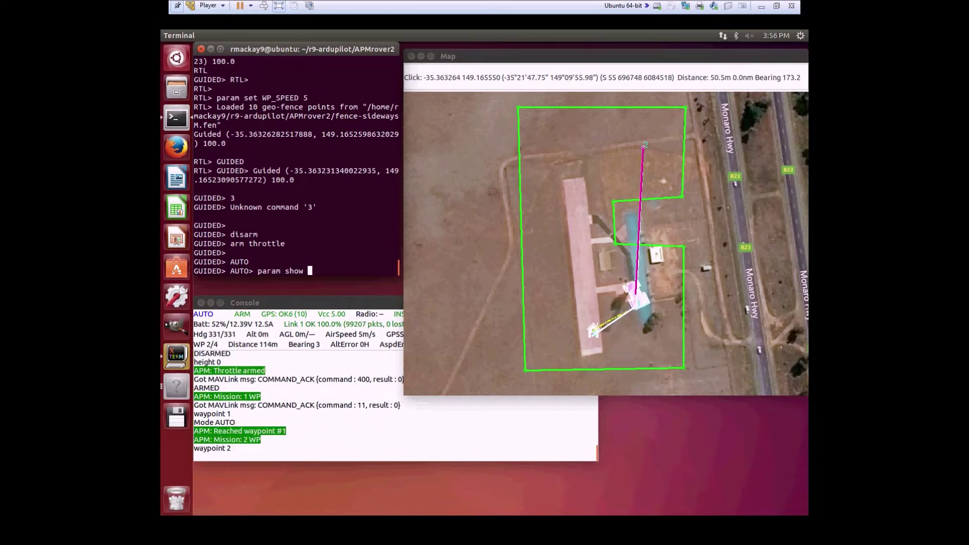
{"action": "type", "text": "OA*"}
{"action": "key", "text": "Return"}
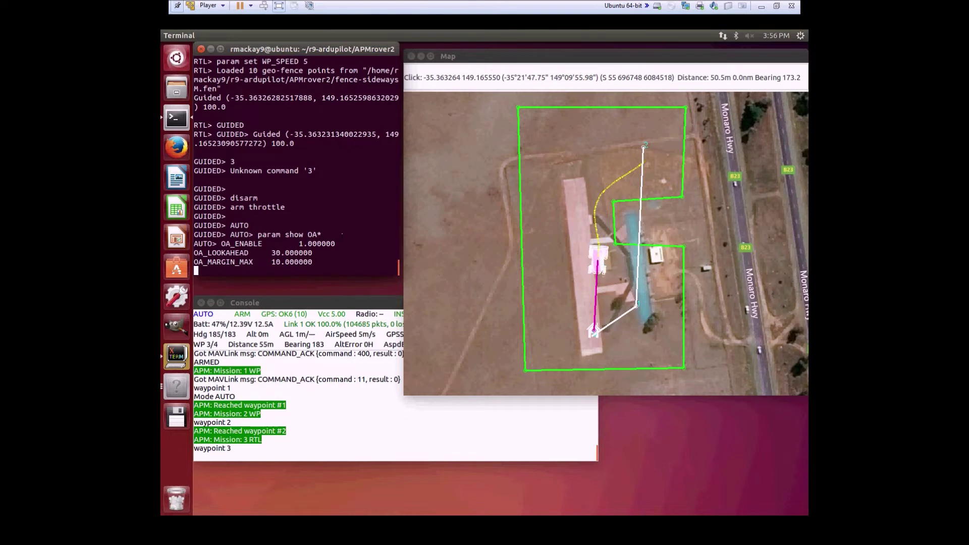
{"action": "type", "text": "ED"}
{"action": "key", "text": "Return"}
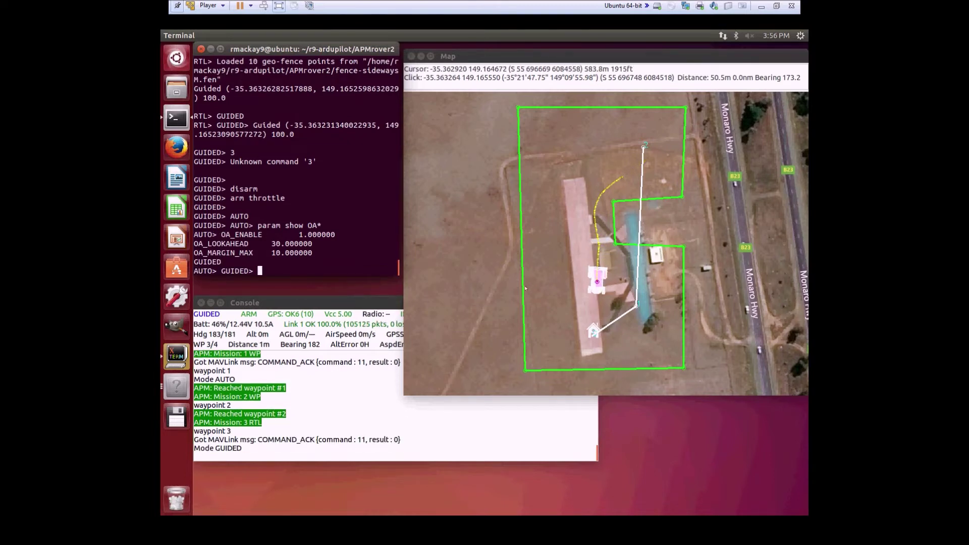
Send the rover to a target at the western fence edge, left of the runway, at 100 m
{"action": "right_click", "coordinate": [530, 256]}
{"action": "left_click", "coordinate": [550, 264]}
{"action": "left_click", "coordinate": [651, 272]}
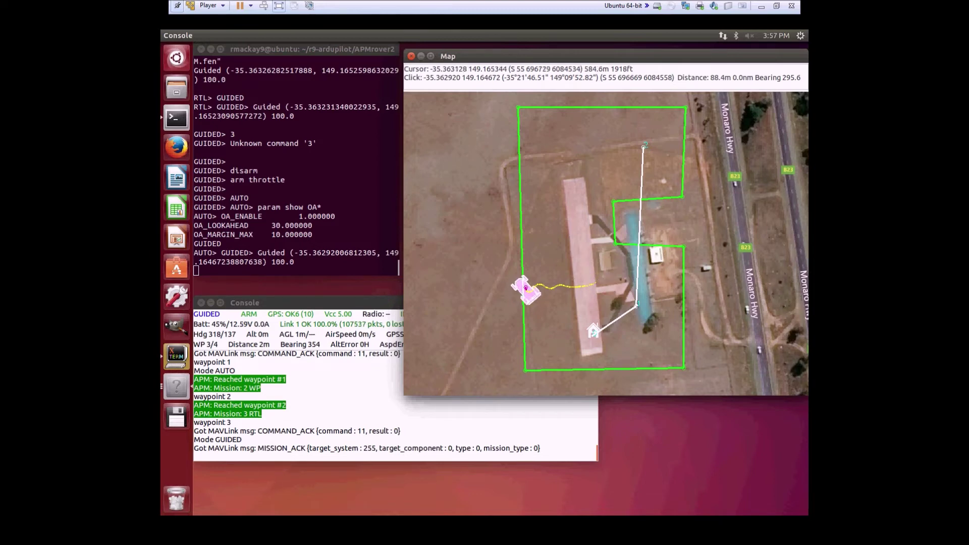
{"action": "right_click", "coordinate": [660, 290]}
{"action": "mouse_move", "coordinate": [707, 400]}
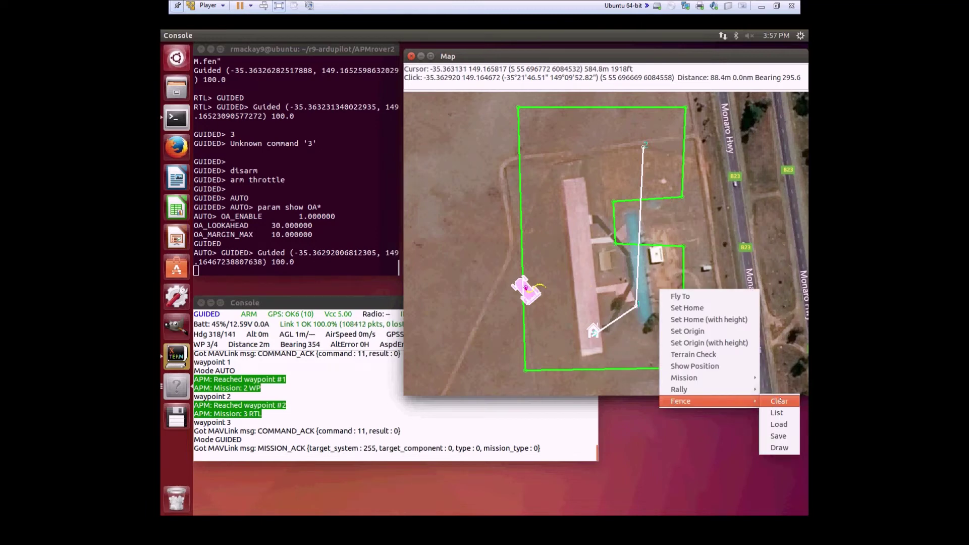
Load the 14-point fence from fence-2shape.fen and pan the map to show it
{"action": "left_click", "coordinate": [778, 424]}
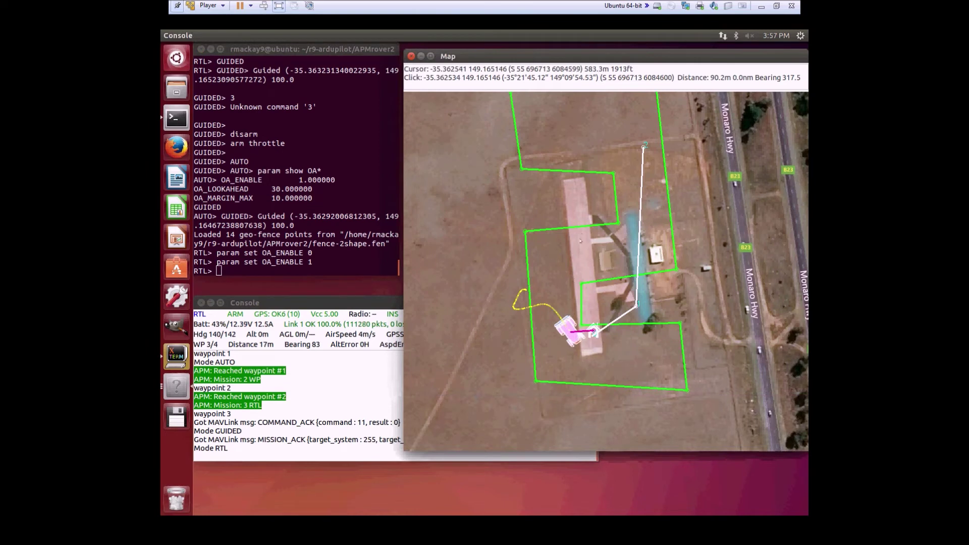
{"action": "left_click_drag", "start_coordinate": [573, 247], "coordinate": [572, 283]}
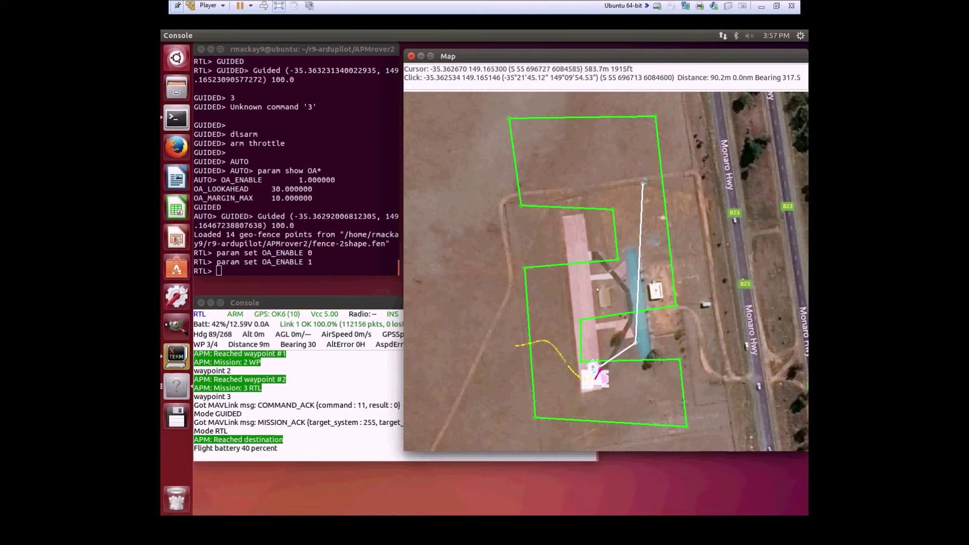
{"action": "left_click", "coordinate": [322, 205]}
Switch to GUIDED and send the rover to a spot beside the runway at 100 m
{"action": "type", "text": "GUIDED"}
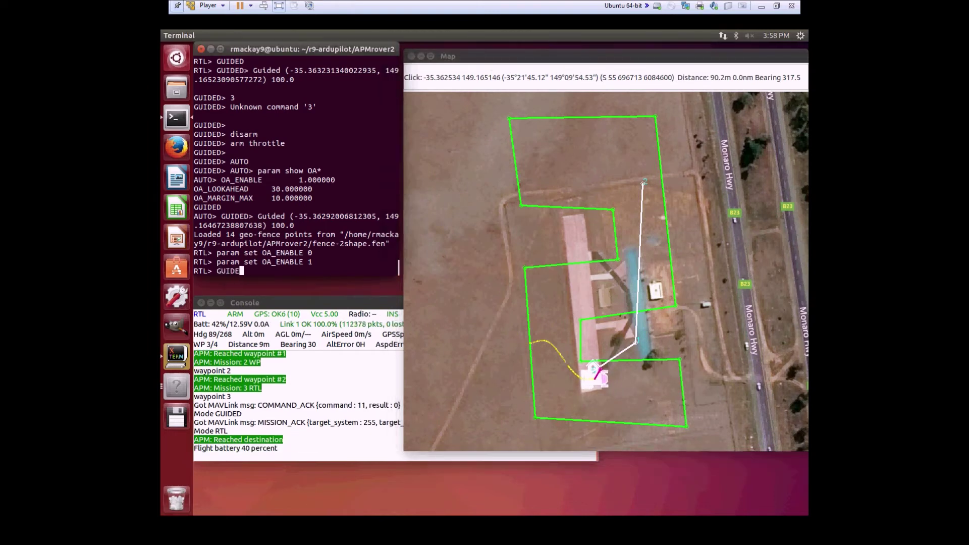
{"action": "key", "text": "Return"}
{"action": "right_click", "coordinate": [600, 289]}
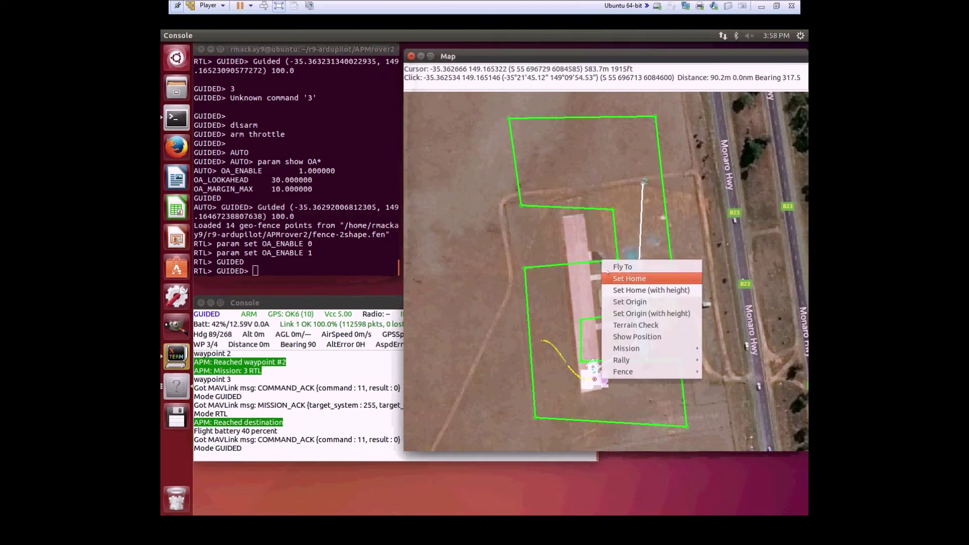
{"action": "left_click", "coordinate": [626, 277]}
{"action": "left_click", "coordinate": [659, 298]}
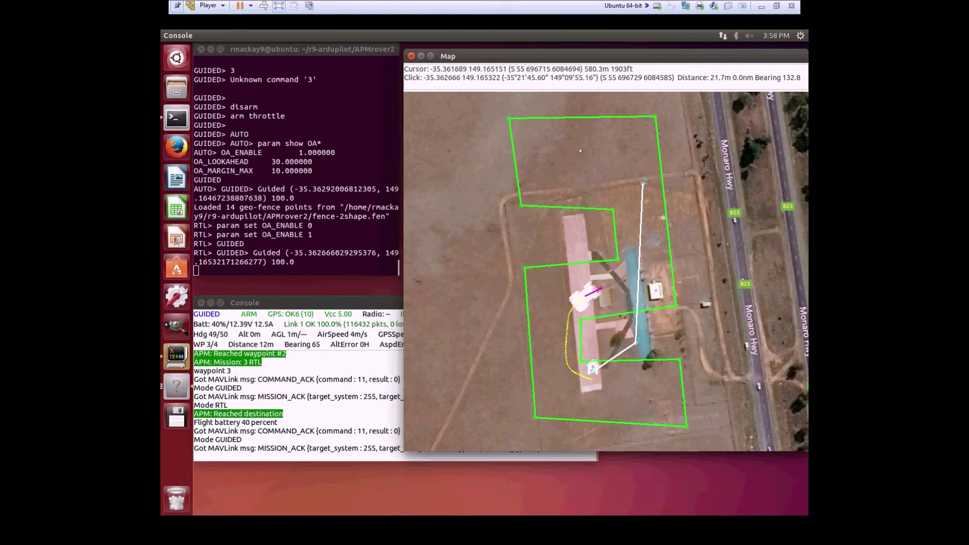
Send the rover to a second target in the northern fence area above the runway
{"action": "right_click", "coordinate": [582, 123]}
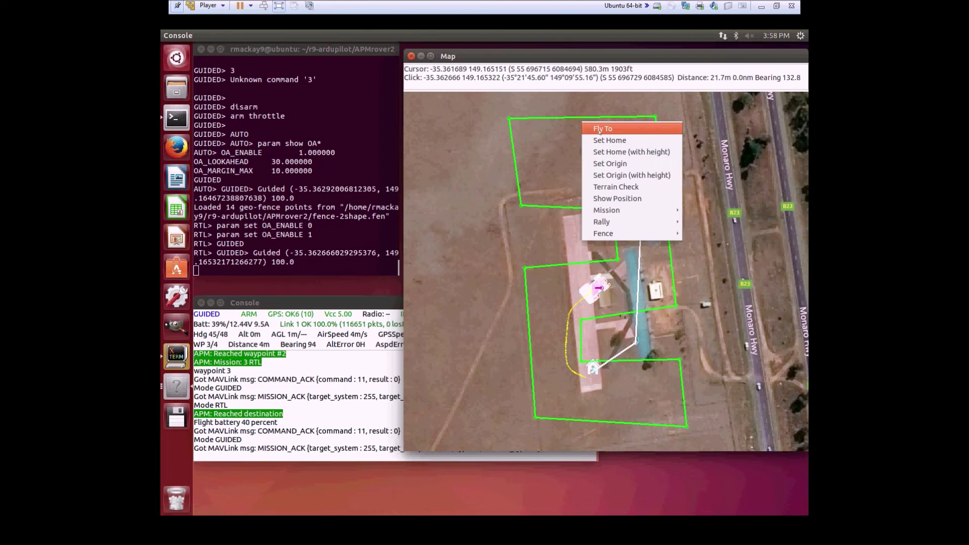
{"action": "left_click", "coordinate": [598, 130]}
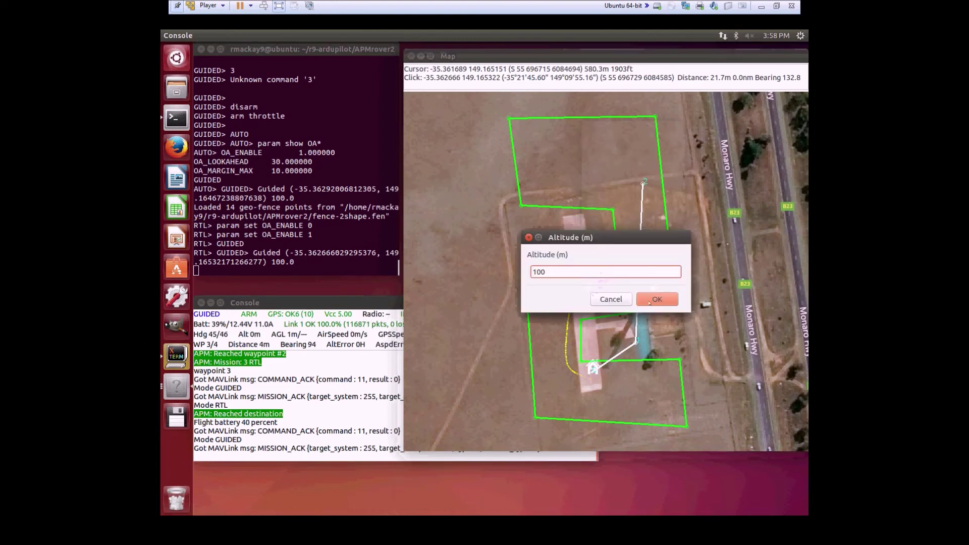
{"action": "key", "text": "Return"}
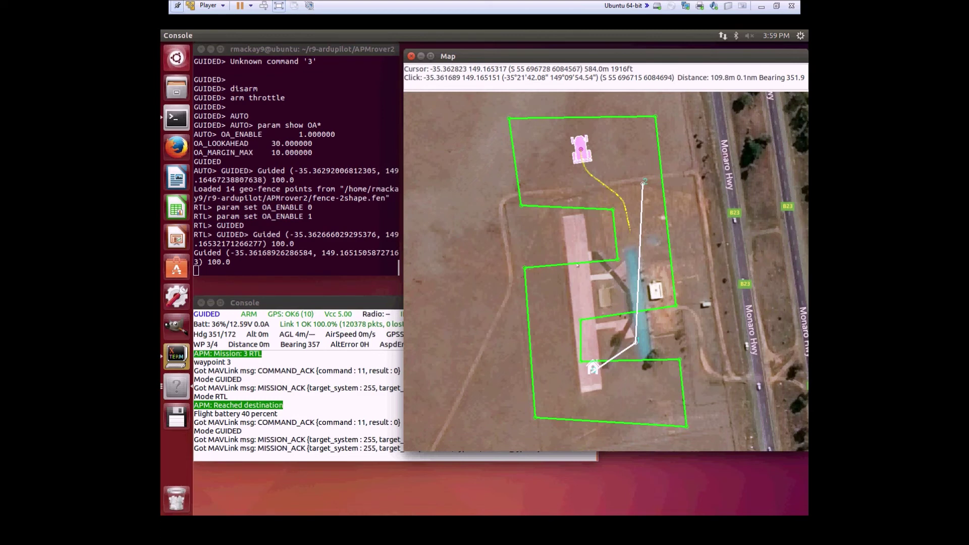
{"action": "right_click", "coordinate": [650, 368]}
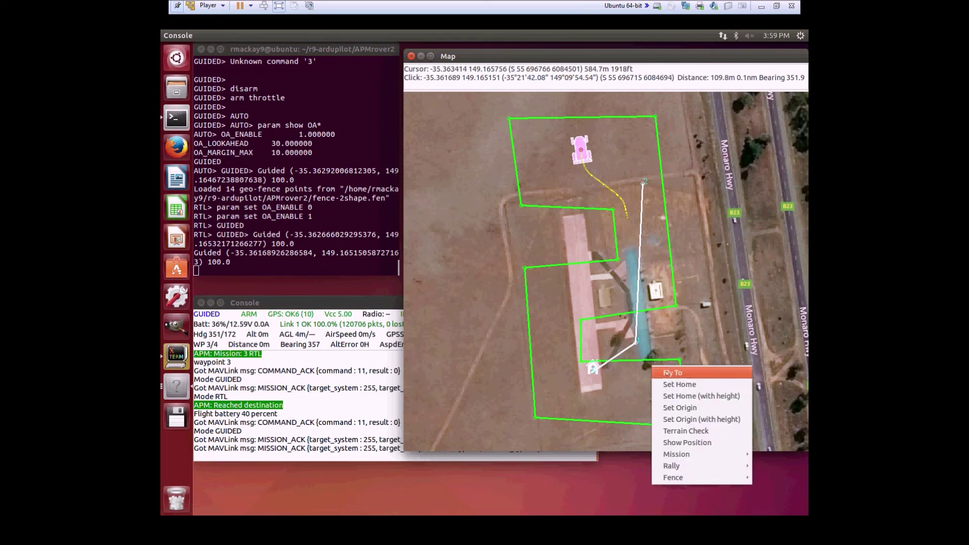
Send the rover to a target in the lower-right fence corner at 100 m altitude
{"action": "left_click", "coordinate": [658, 374]}
{"action": "left_click", "coordinate": [655, 299]}
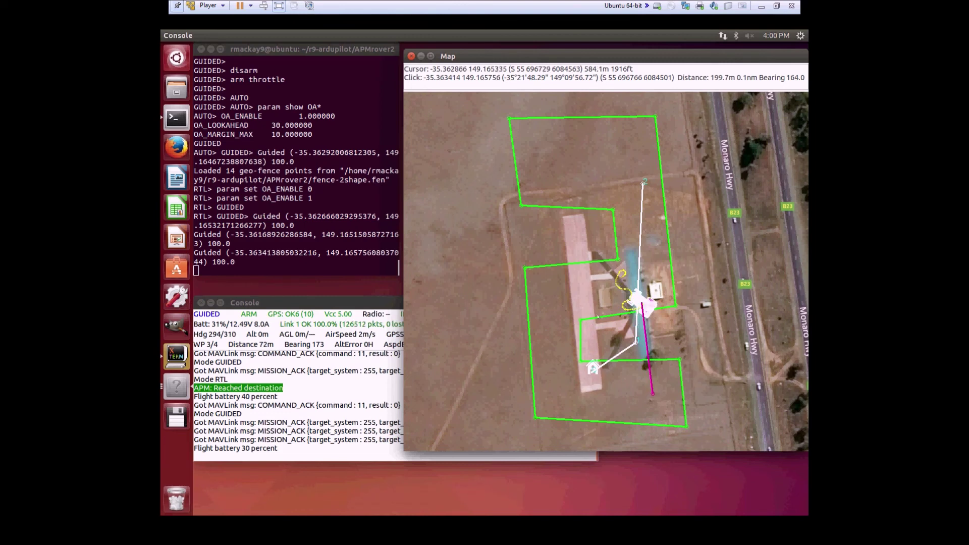
{"action": "left_click", "coordinate": [298, 227]}
Set the object-avoidance lookahead with 'param set OA_LOOKAHEAD 50'
{"action": "type", "text": "paramparam OA_LOOKAHE"}
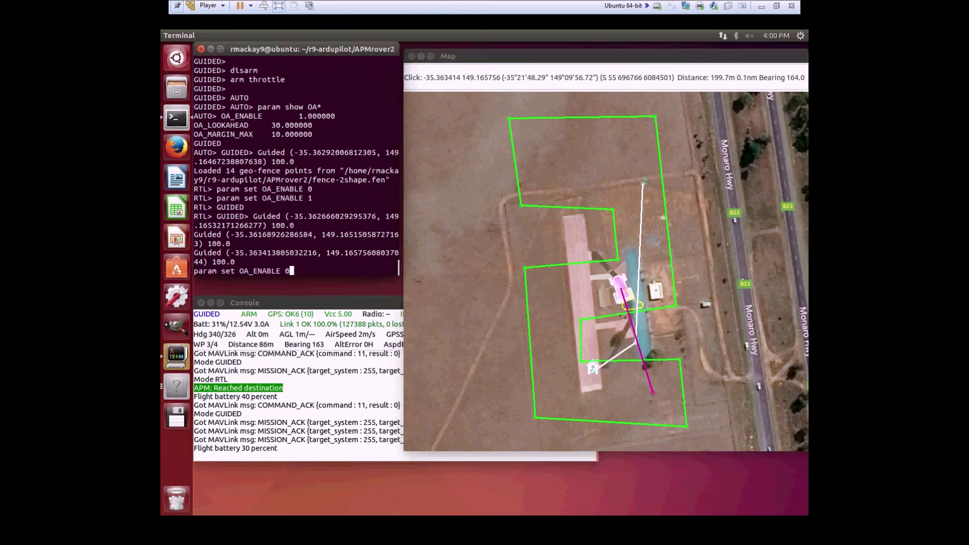
{"action": "key", "text": "BackSpace"}
{"action": "key", "text": "BackSpace"}
{"action": "key", "text": "BackSpace"}
{"action": "key", "text": "BackSpace"}
{"action": "key", "text": "BackSpace"}
{"action": "key", "text": "BackSpace"}
{"action": "key", "text": "BackSpace"}
{"action": "key", "text": "BackSpace"}
{"action": "key", "text": "BackSpace"}
{"action": "key", "text": "BackSpace"}
{"action": "key", "text": "BackSpace"}
{"action": "key", "text": "BackSpace"}
{"action": "key", "text": "BackSpace"}
{"action": "key", "text": "BackSpace"}
{"action": "key", "text": "BackSpace"}
{"action": "key", "text": "BackSpace"}
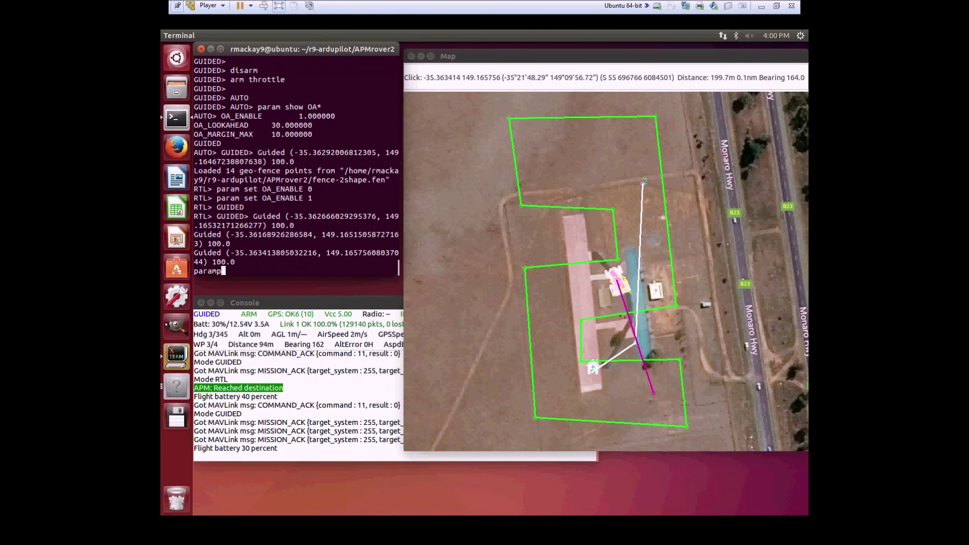
{"action": "type", "text": "param set OA_LOOKAHEAD 50"}
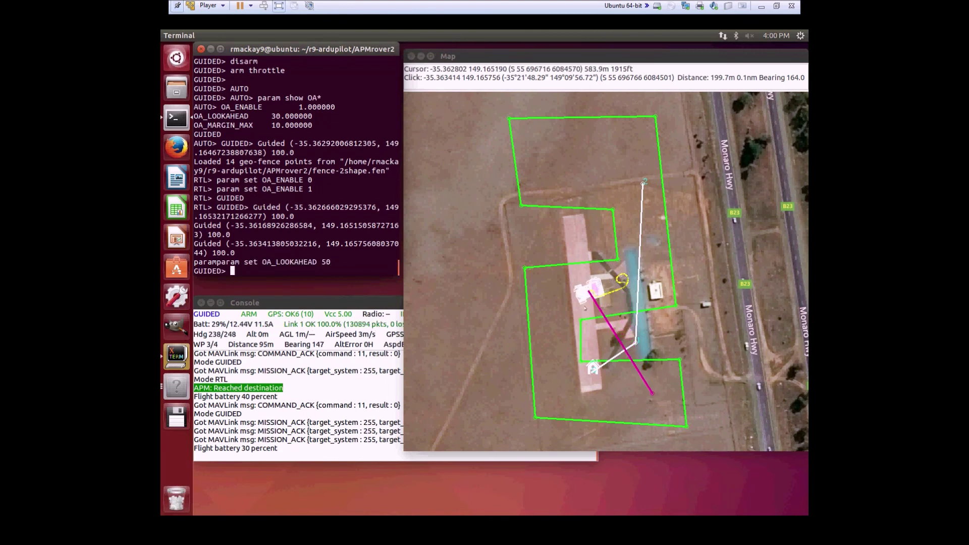